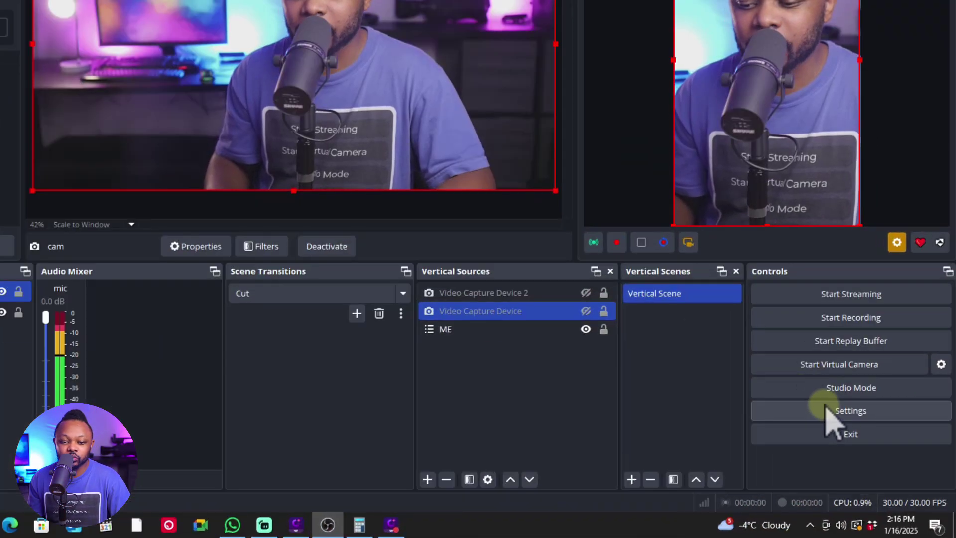
Step: Open the Output Recording settings and switch Output Mode to Simple, then back to Advanced
left_click(859, 442)
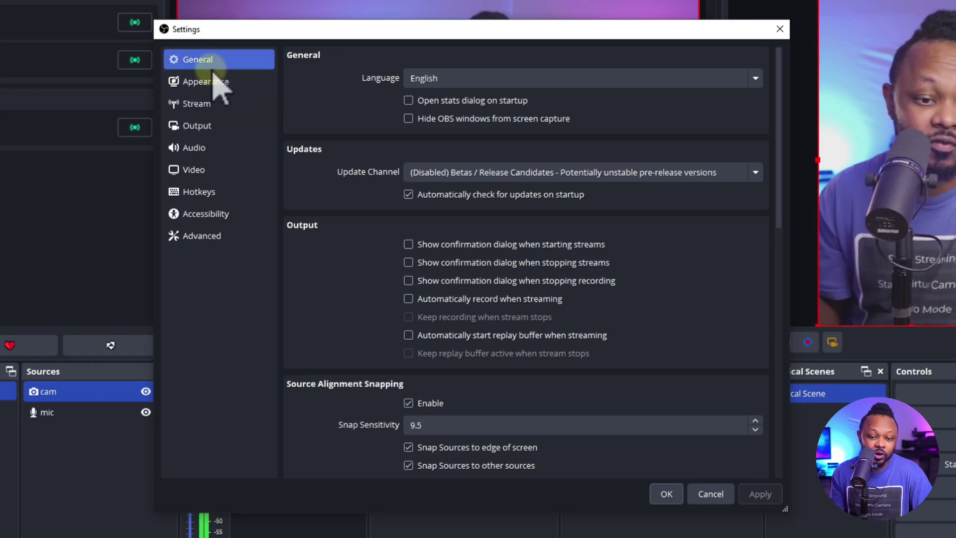
left_click(220, 126)
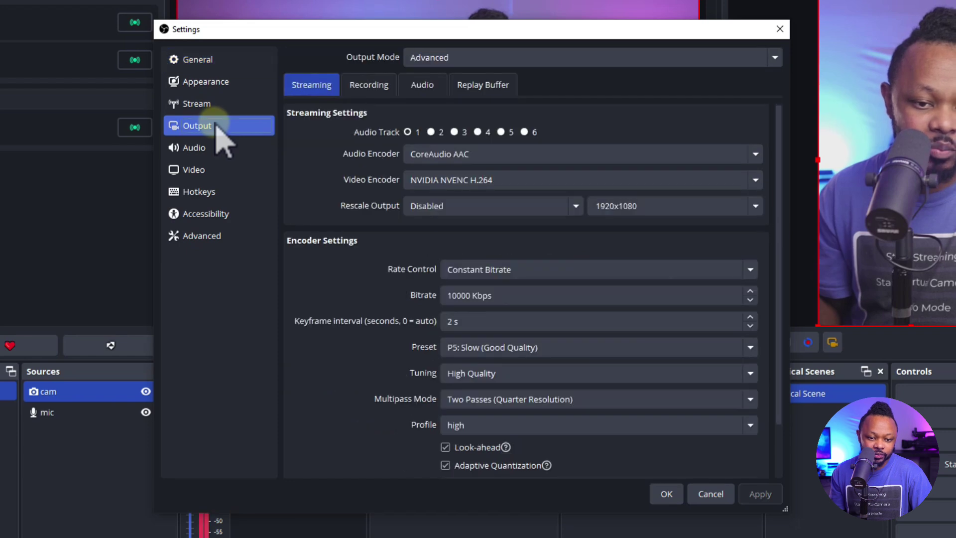
left_click(369, 87)
left_click(431, 57)
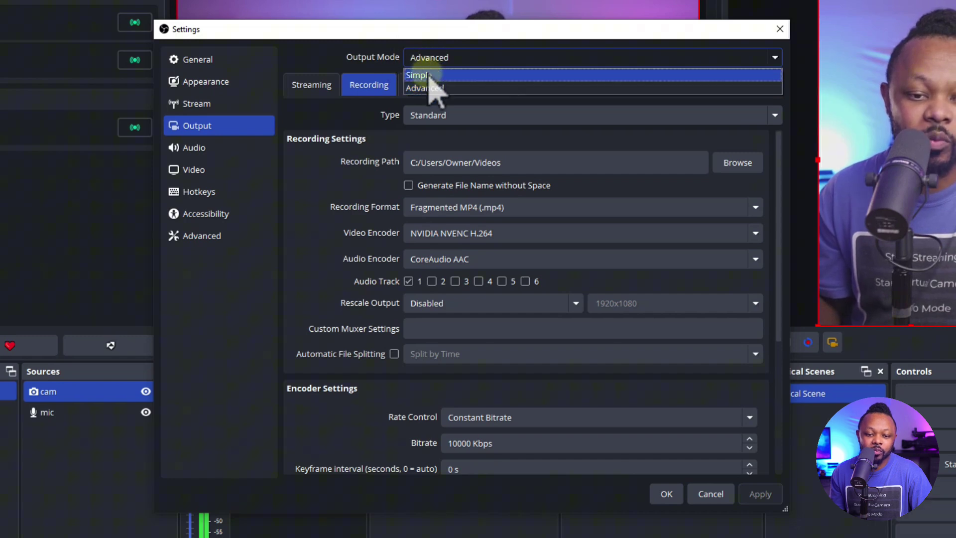
left_click(431, 75)
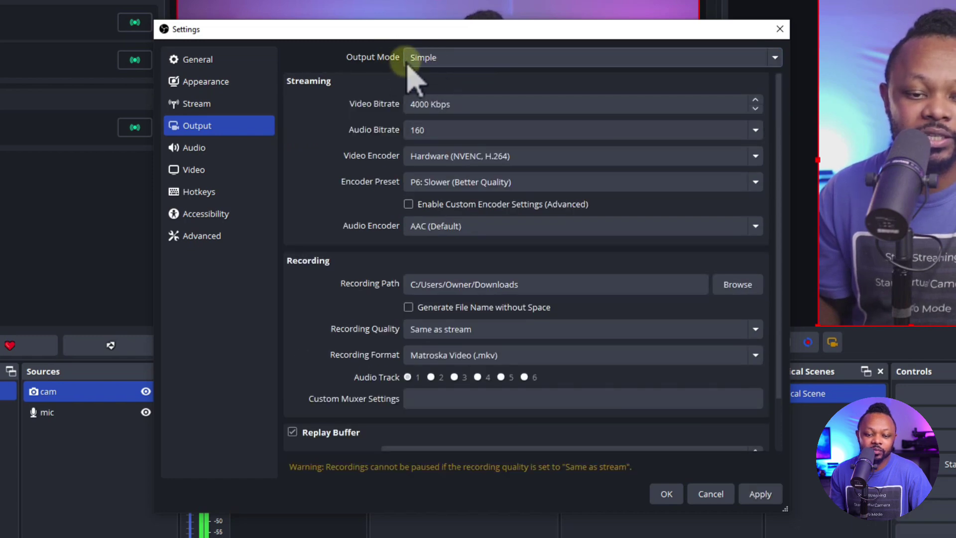
left_click(449, 62)
left_click(429, 88)
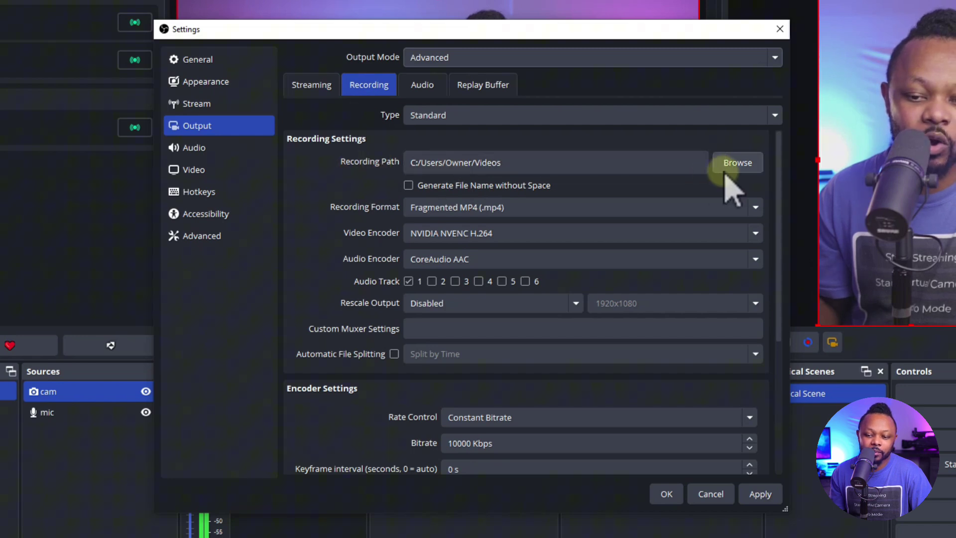
left_click(738, 163)
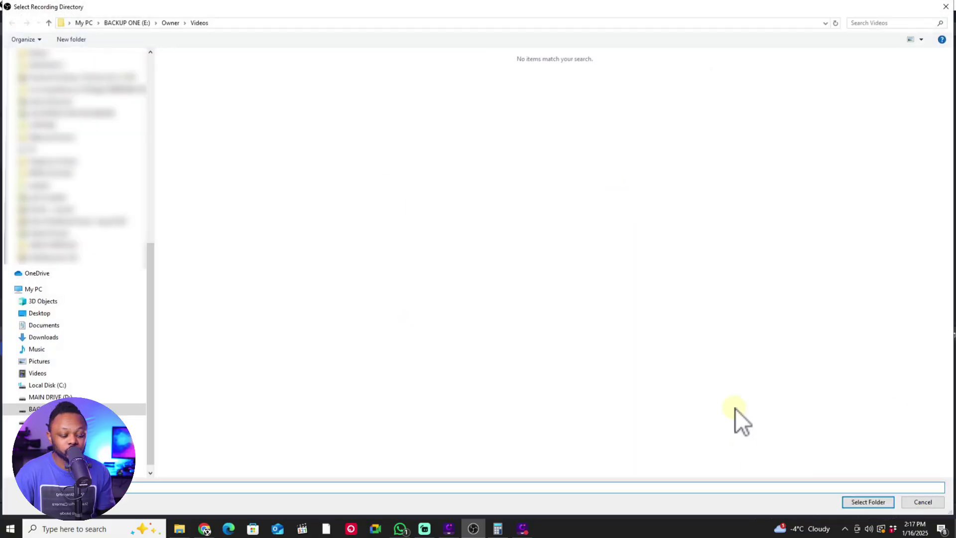
left_click(922, 502)
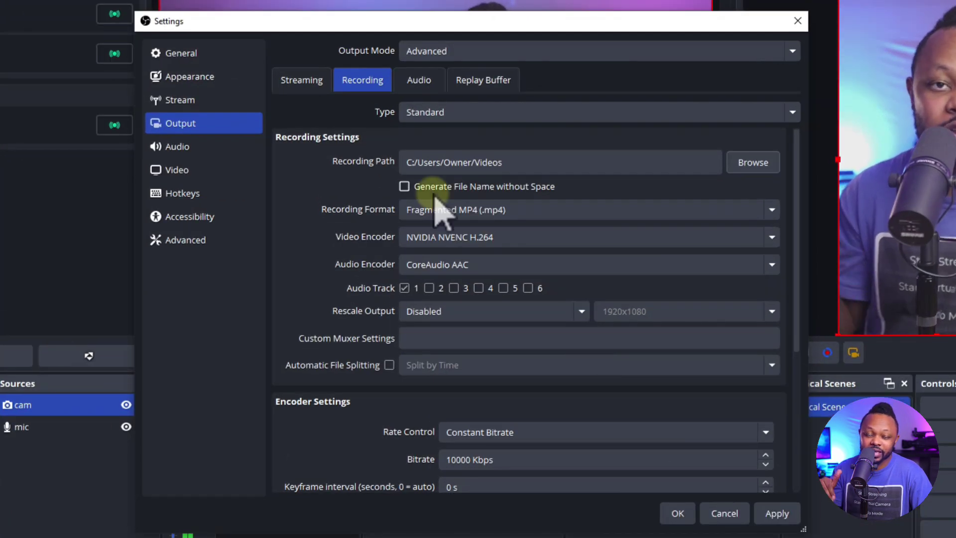
left_click(454, 211)
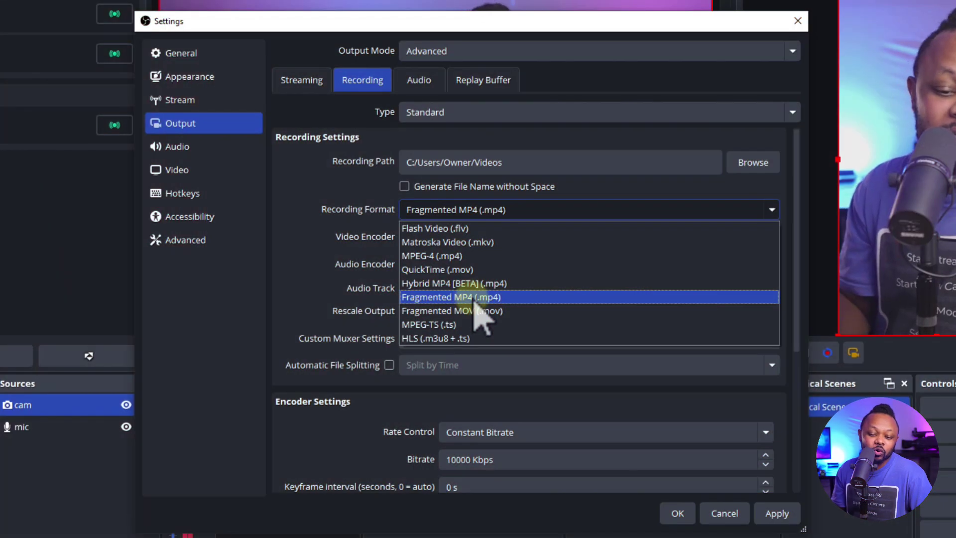
left_click(438, 297)
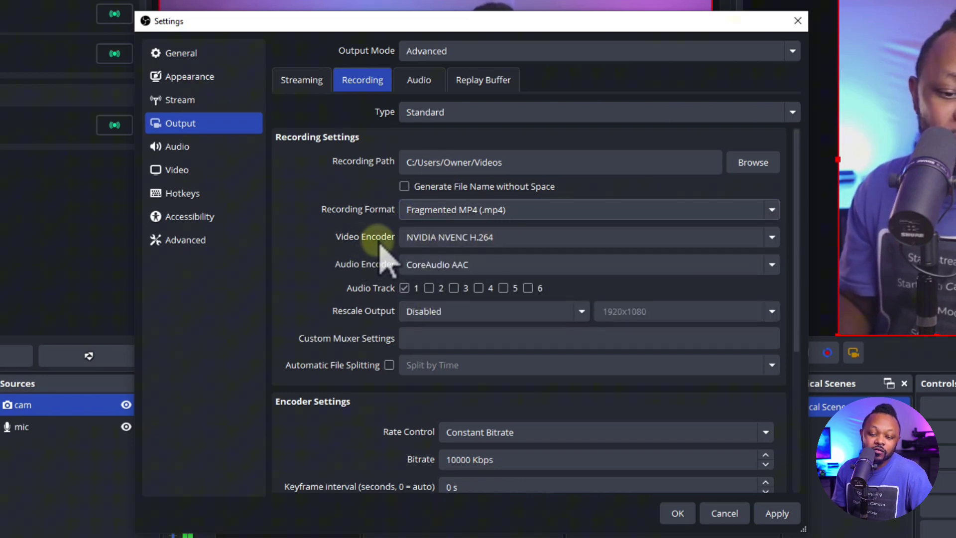
left_click(426, 239)
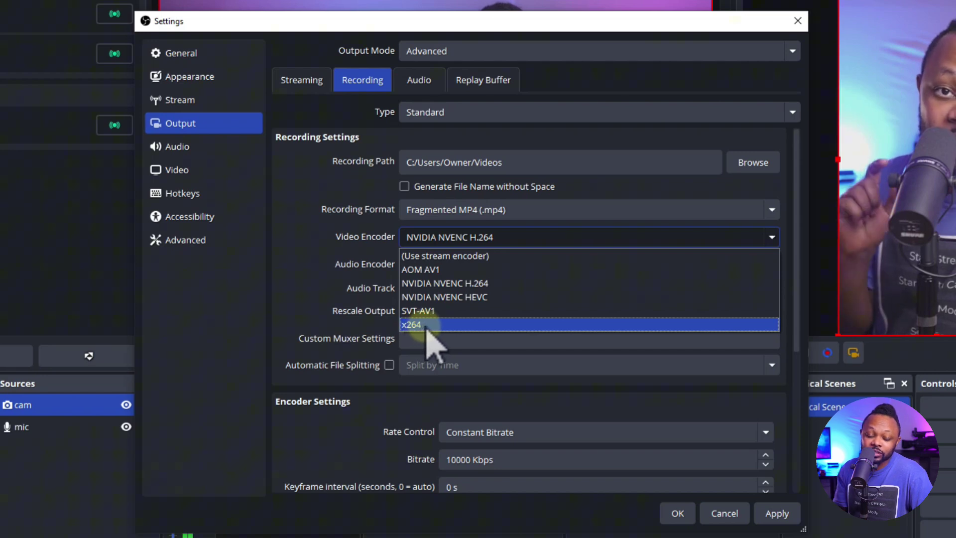
left_click(486, 283)
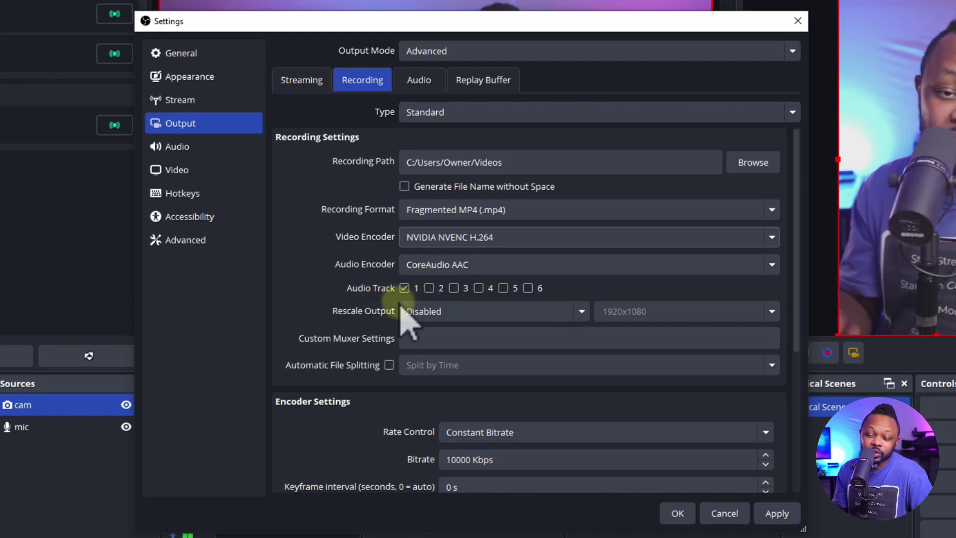
left_click_drag(800, 202, 800, 232)
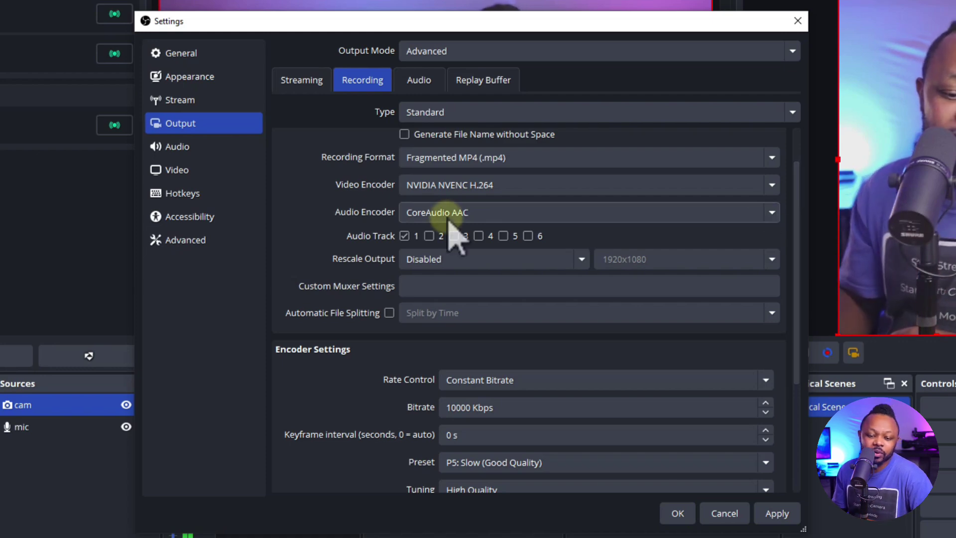
left_click(404, 235)
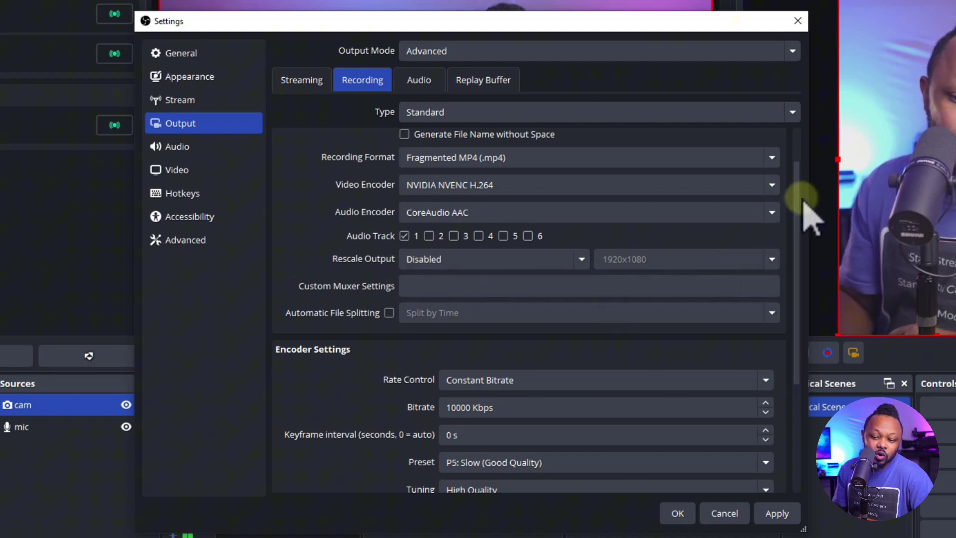
Step: Switch recording Rate Control to Constant QP and select the QP value to replace it with 18
left_click_drag(805, 203, 761, 267)
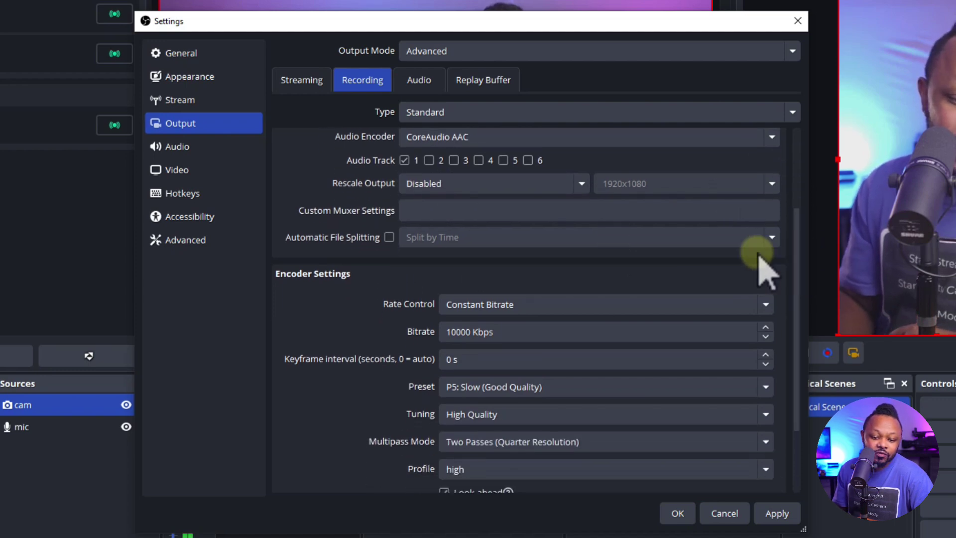
left_click(471, 306)
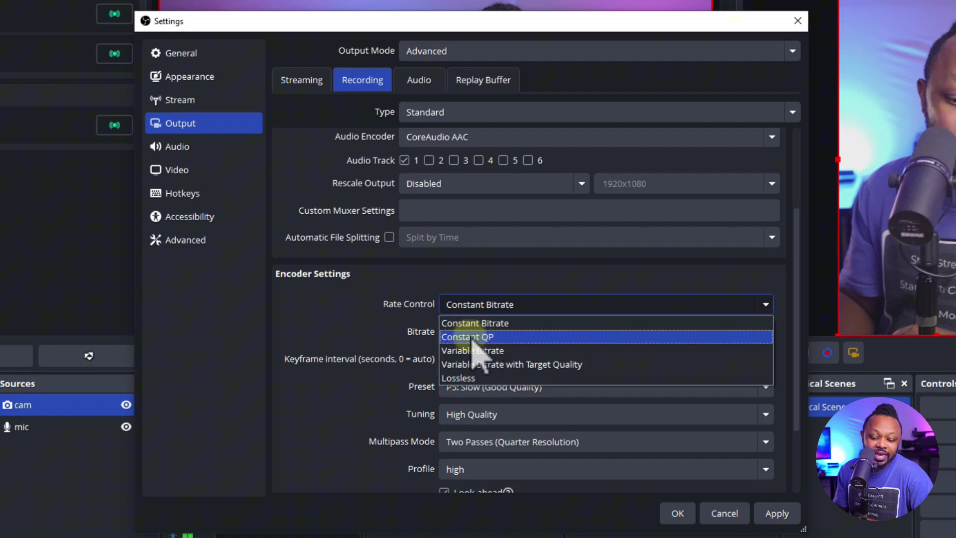
left_click(493, 338)
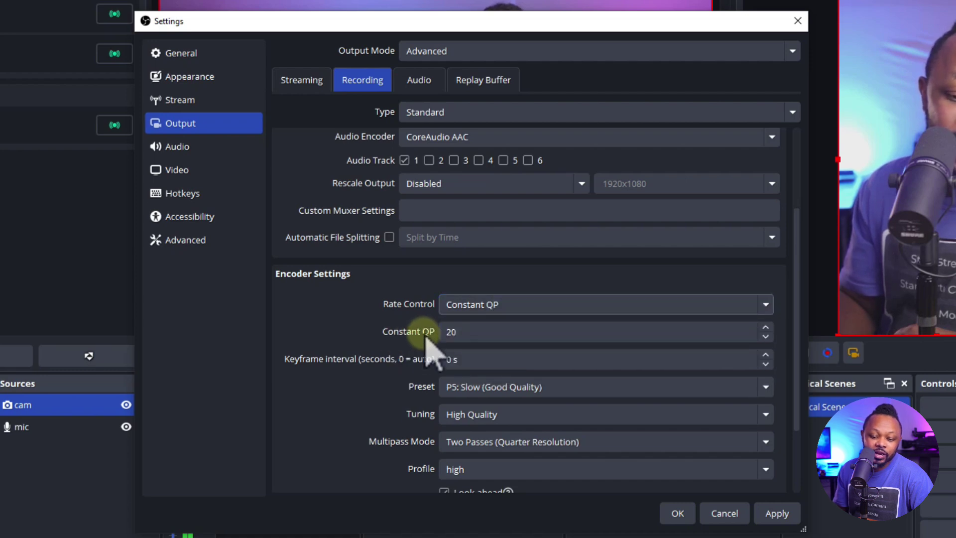
double_click(448, 331)
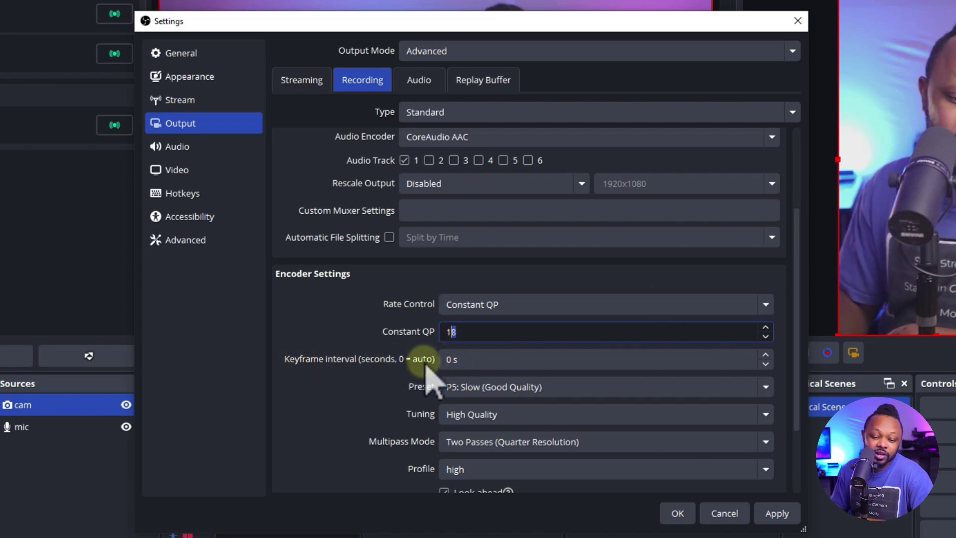
Step: Review the remaining encoder settings, keeping the preset at P5: Slow (Good Quality)
left_click(448, 359)
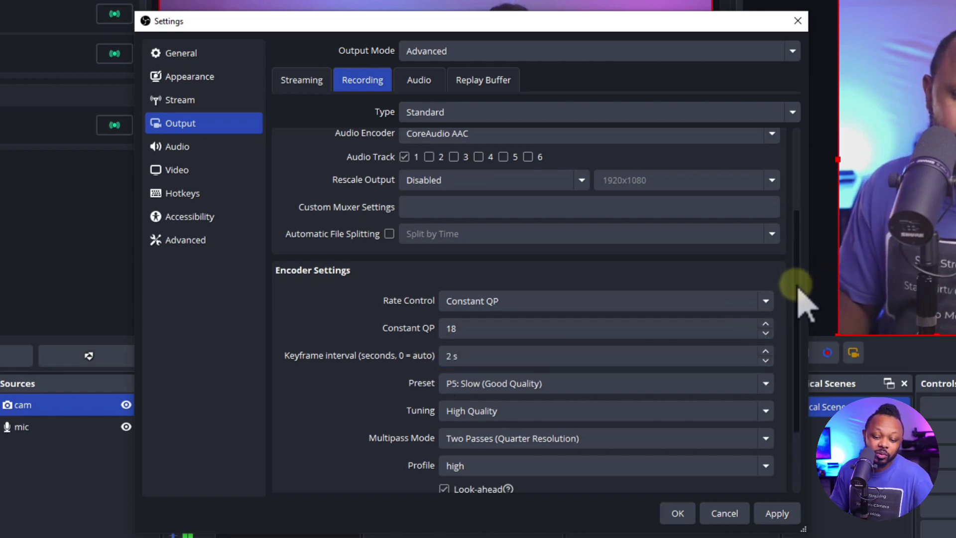
left_click_drag(796, 283, 792, 334)
left_click(470, 306)
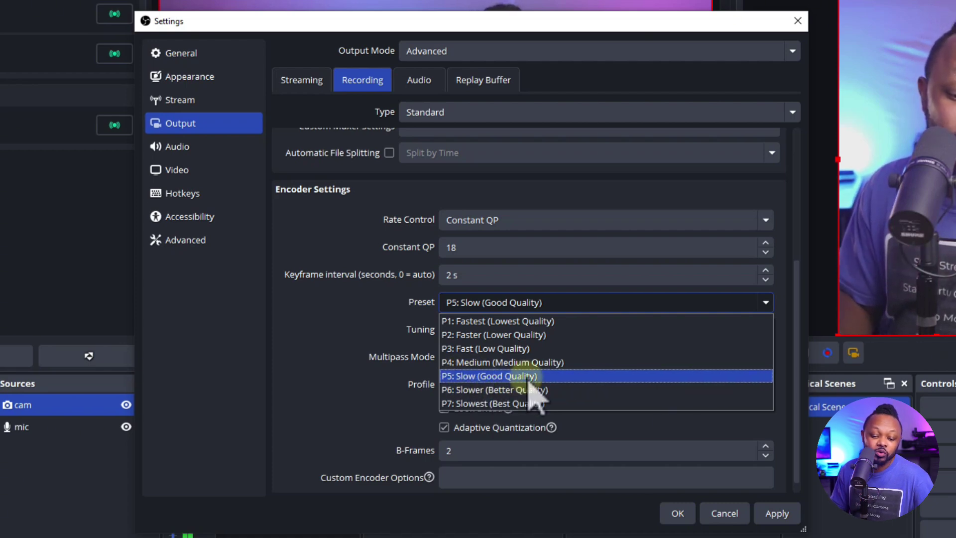
left_click(380, 322)
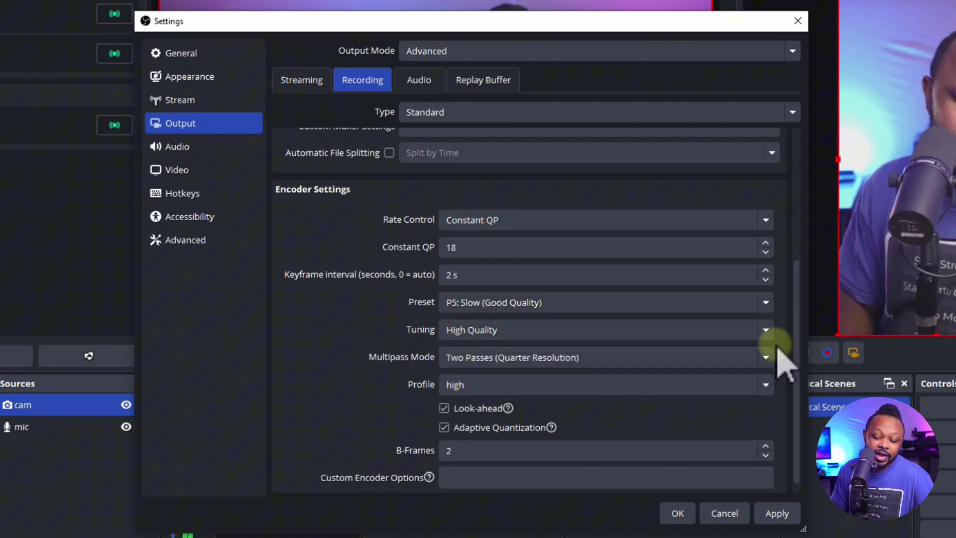
left_click_drag(798, 324, 795, 371)
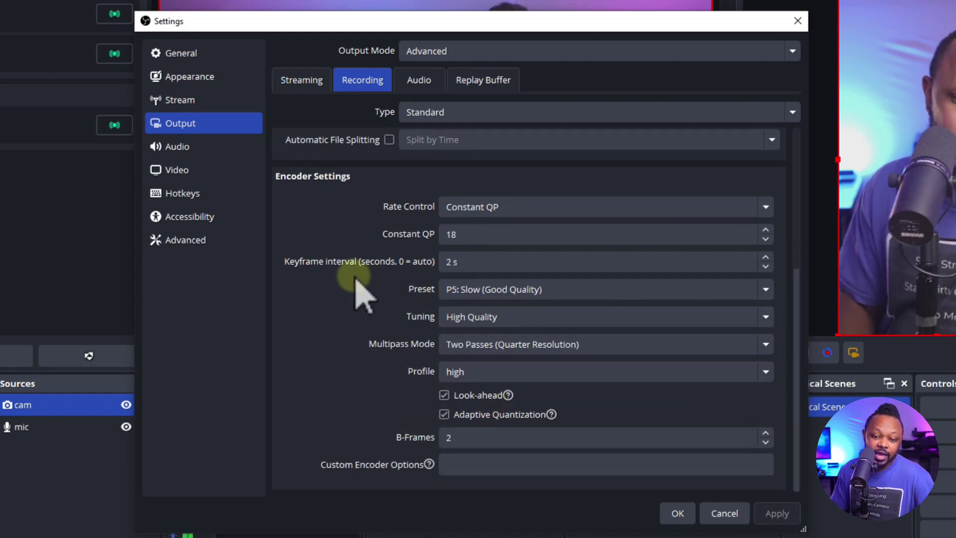
Step: Confirm 1920x1080 base and output resolution and a 30 FPS frame rate in Video settings
left_click(181, 129)
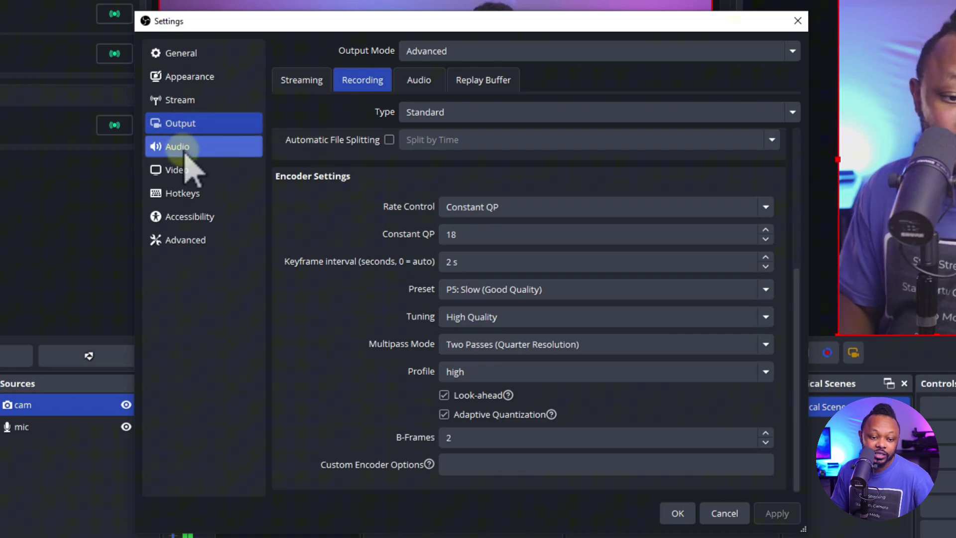
left_click(189, 169)
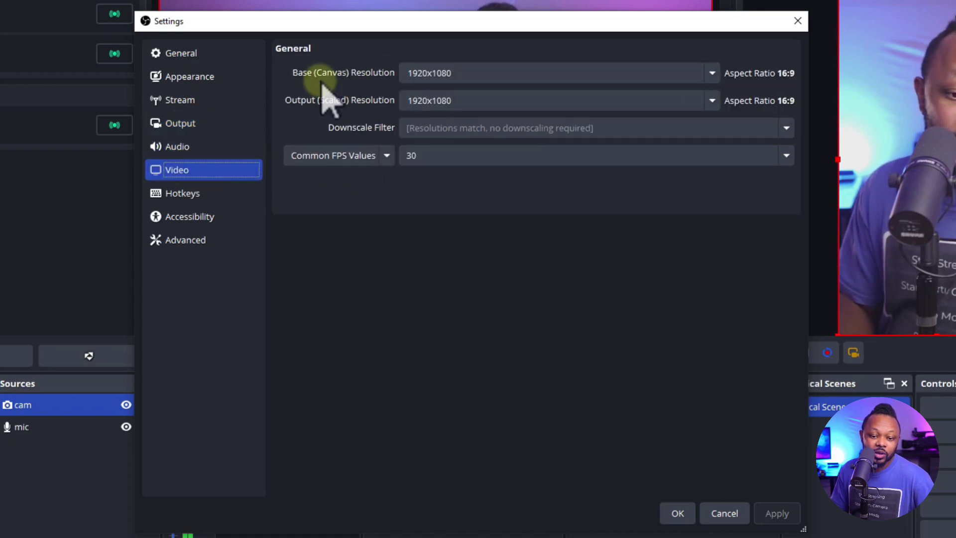
left_click(438, 74)
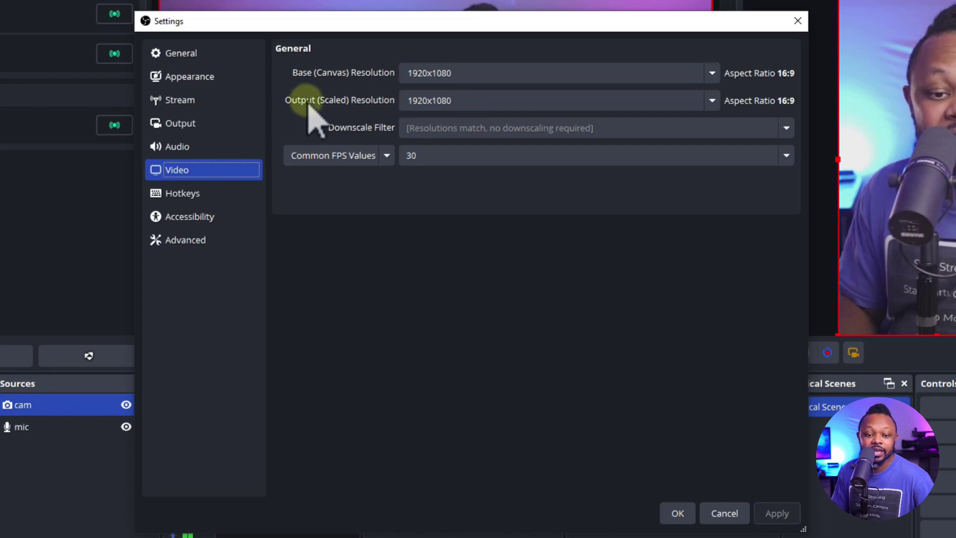
left_click(411, 102)
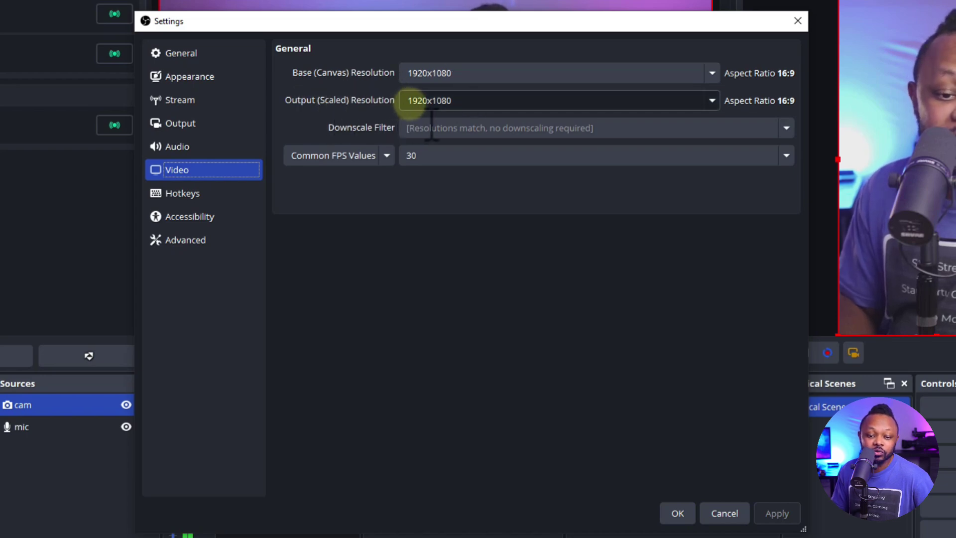
left_click(425, 161)
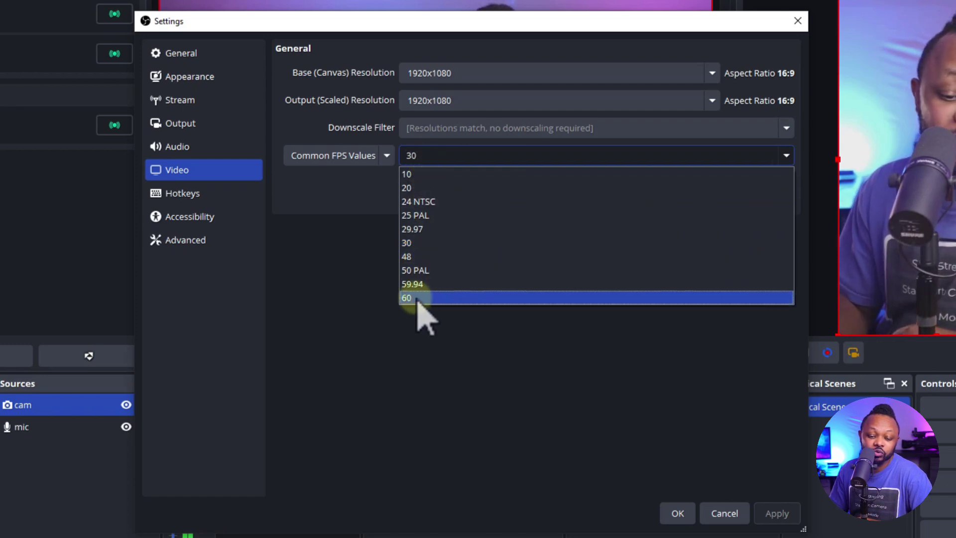
left_click(349, 244)
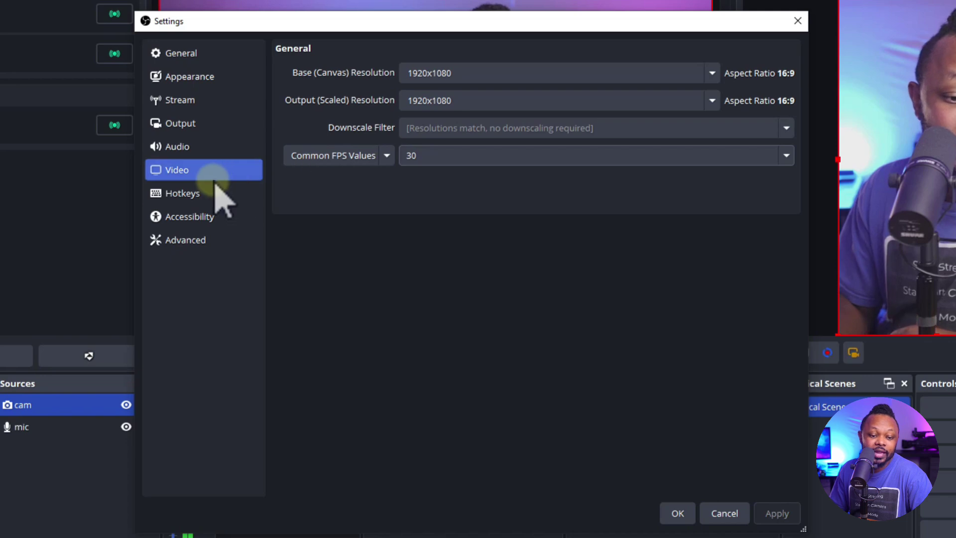
Step: Check the Audio settings, keeping the channels at Stereo
left_click(203, 147)
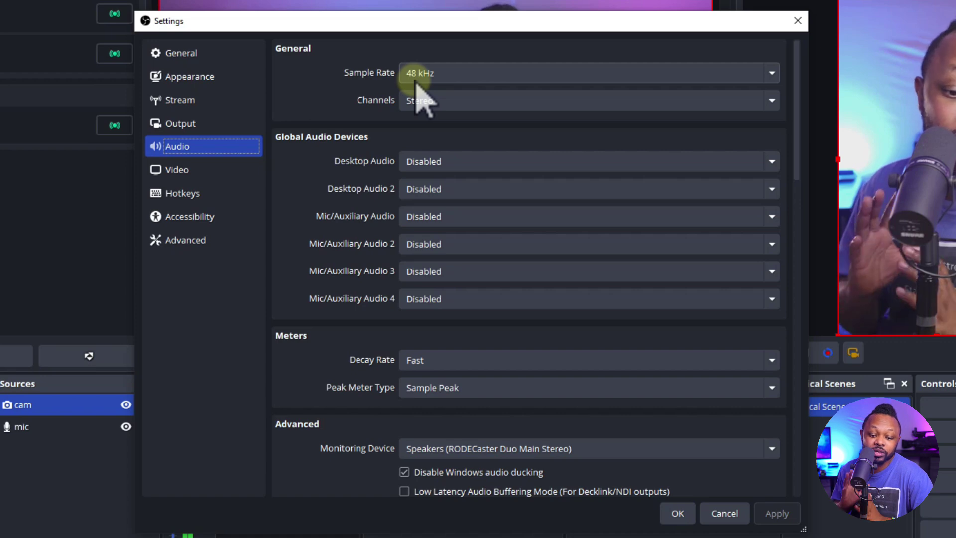
left_click(417, 100)
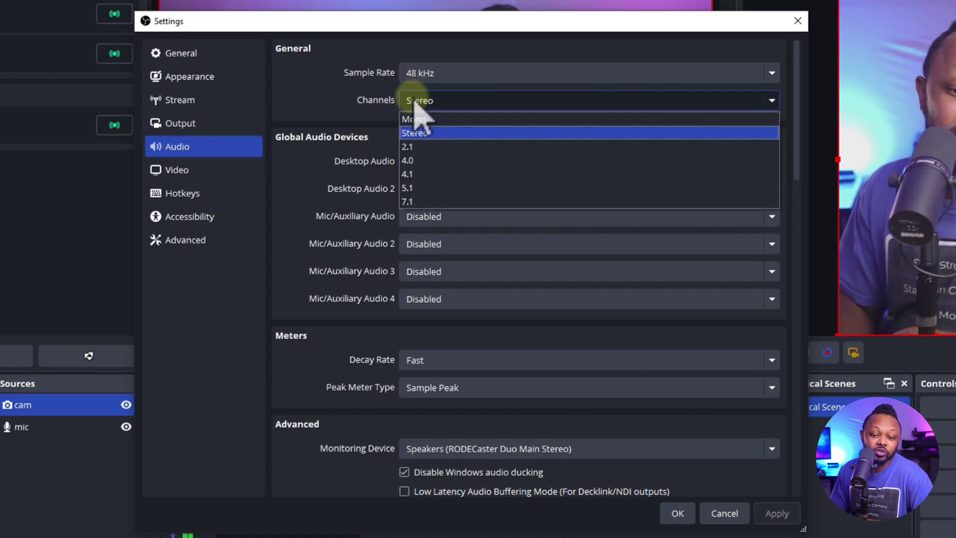
left_click(419, 101)
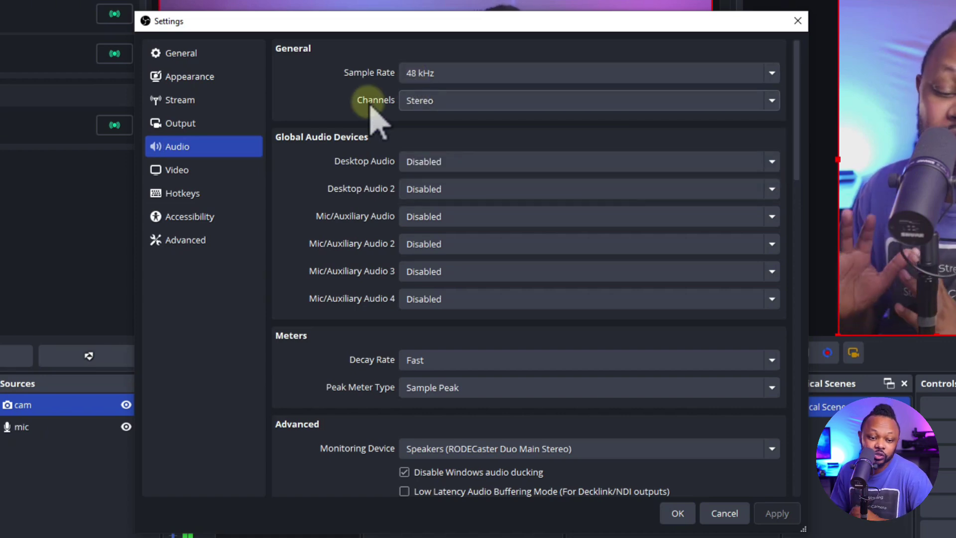
Step: Set the Output audio bitrate of Track 1 and Track 2 to 320
left_click(191, 125)
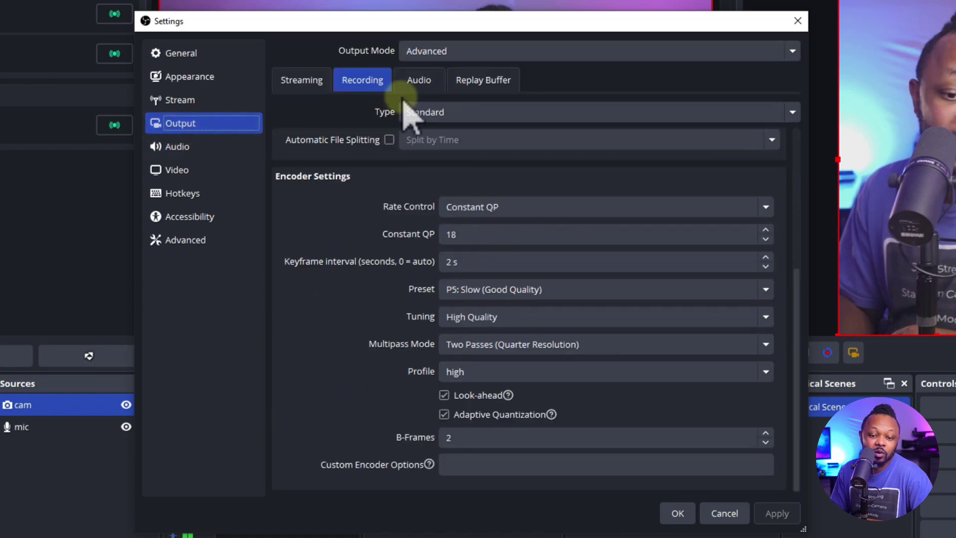
left_click(419, 81)
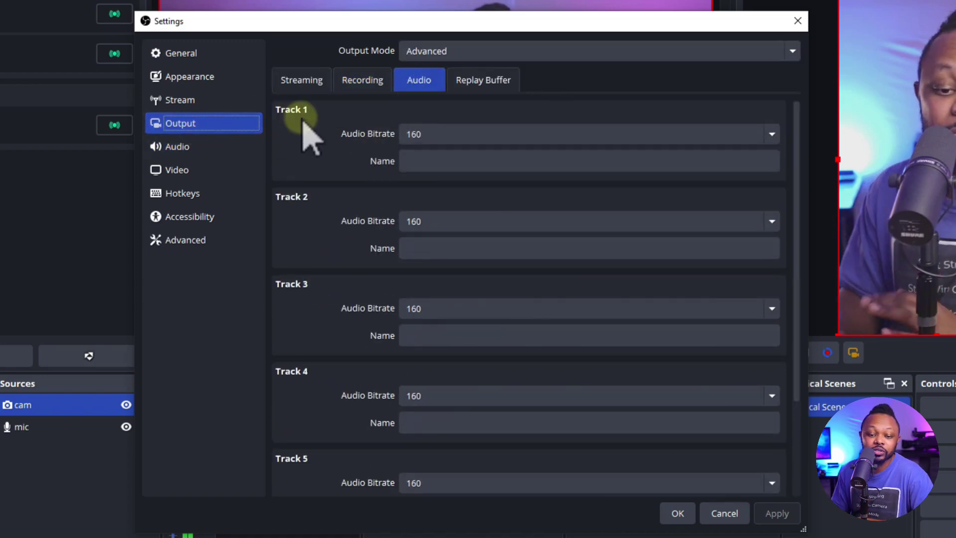
left_click(450, 136)
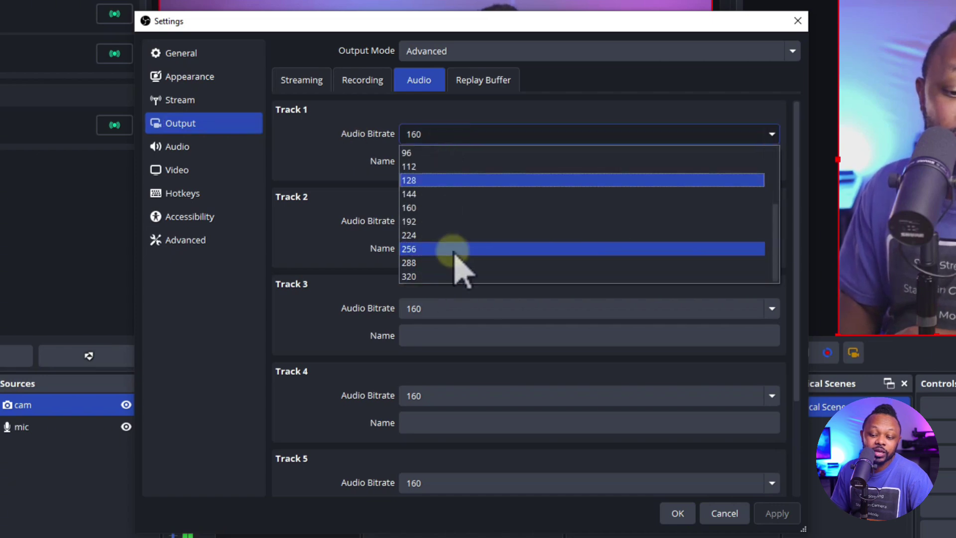
left_click(426, 276)
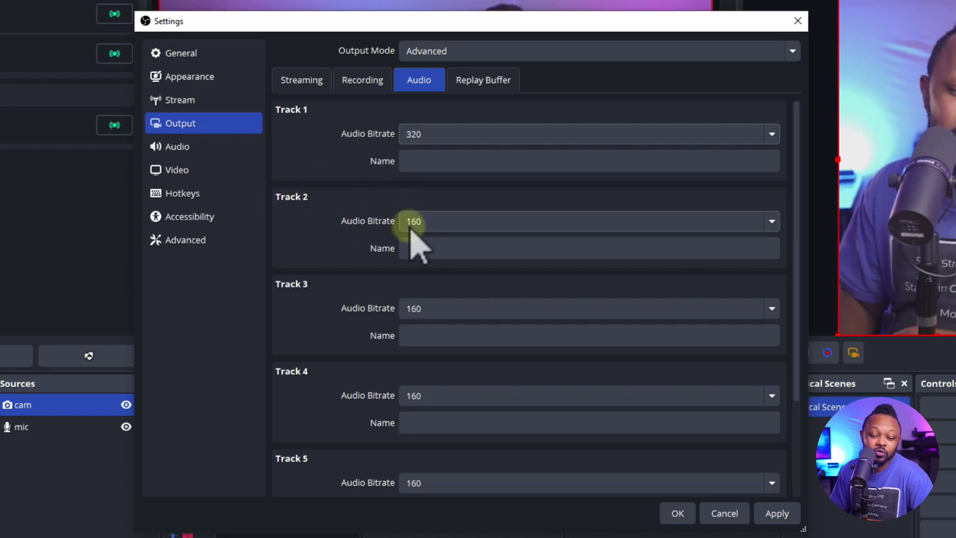
left_click(434, 222)
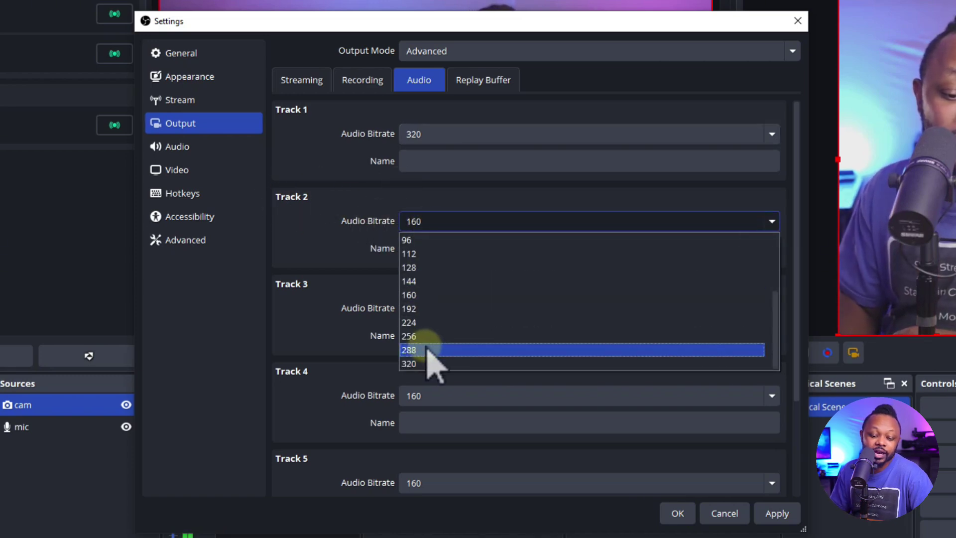
left_click(418, 363)
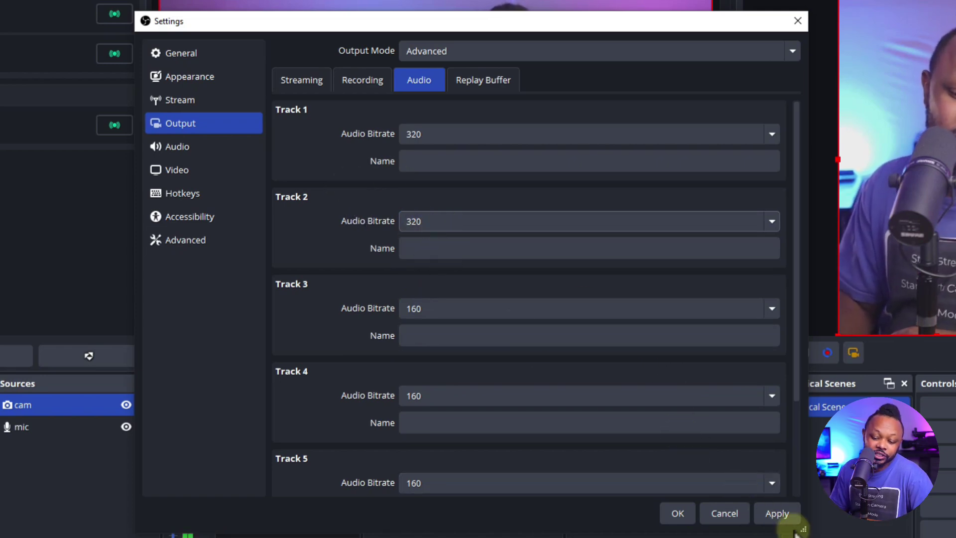
Step: Apply the 320 kbps bitrate changes for audio Tracks 1 and 2
left_click(785, 516)
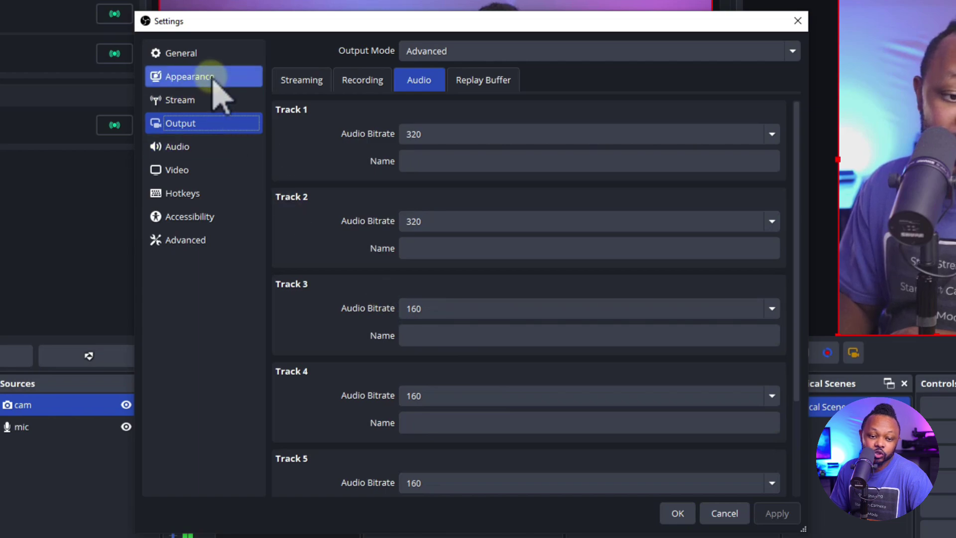